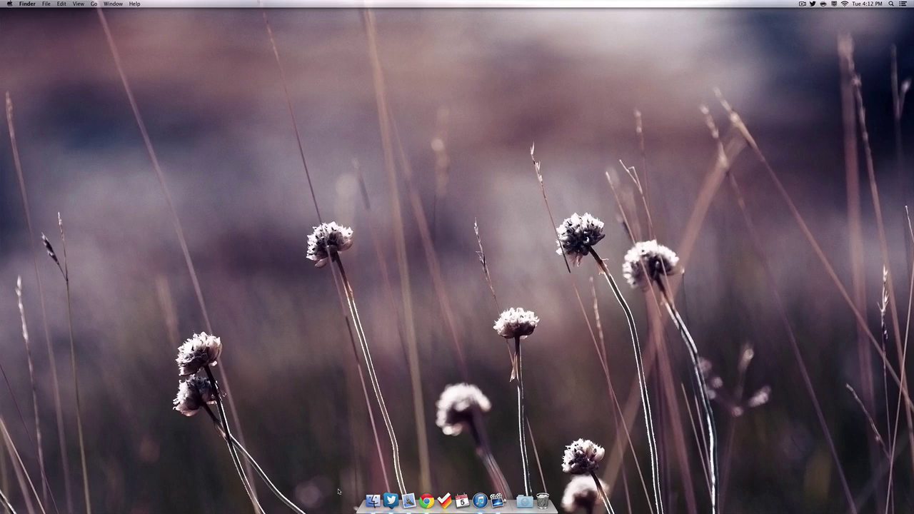
Step: Open a Finder window, show its tab bar and add a second tab
{"action": "left_click", "coordinate": [371, 501]}
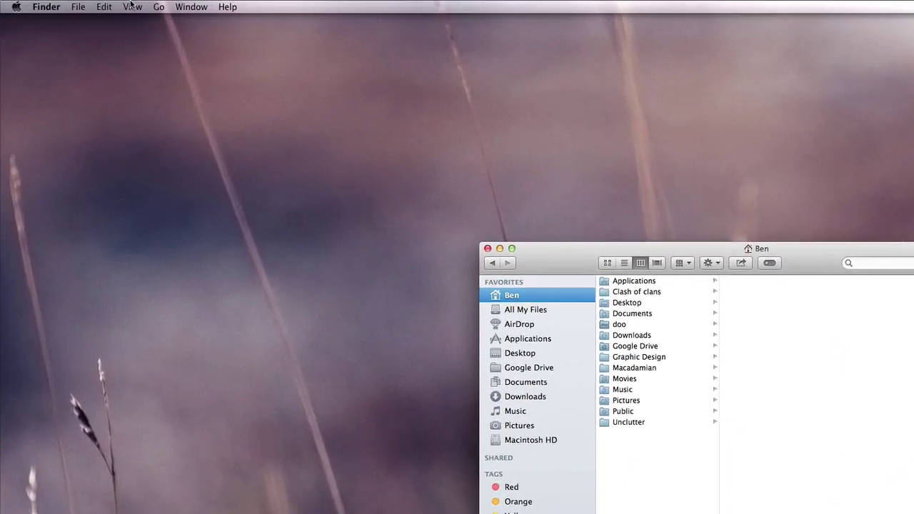
{"action": "left_click", "coordinate": [79, 4]}
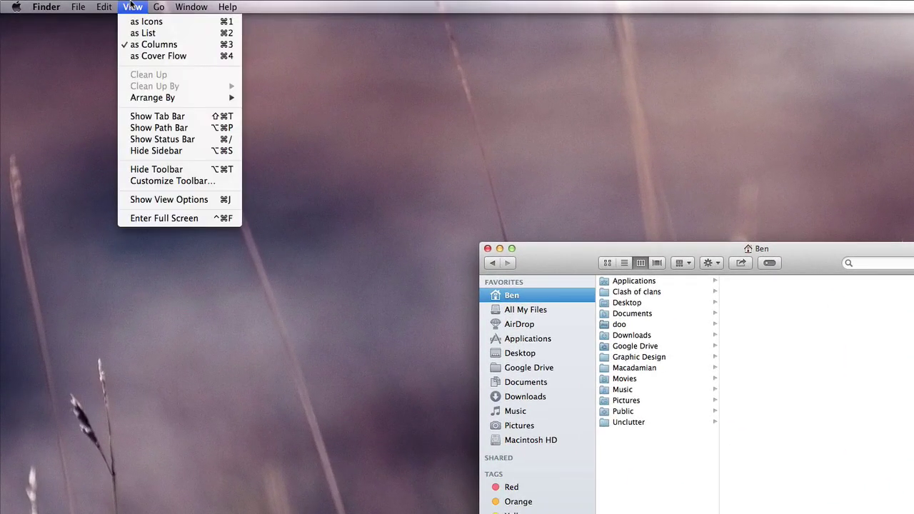
{"action": "left_click", "coordinate": [160, 116]}
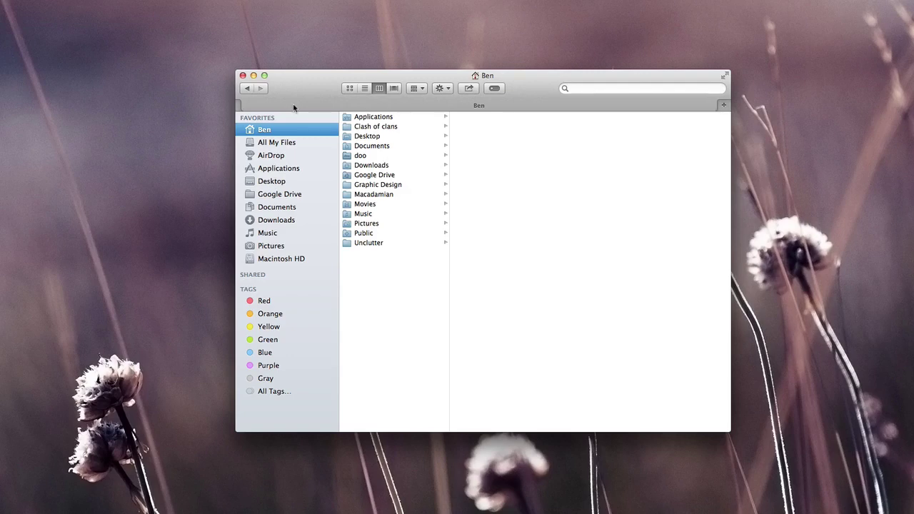
{"action": "left_click", "coordinate": [723, 106]}
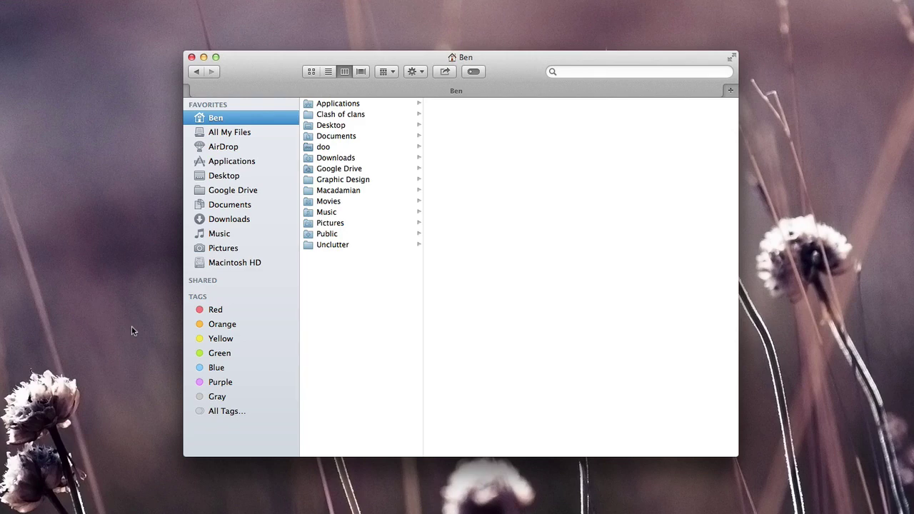
Step: Assign the Red tag to the Applications folder in the home folder
{"action": "left_click", "coordinate": [338, 105]}
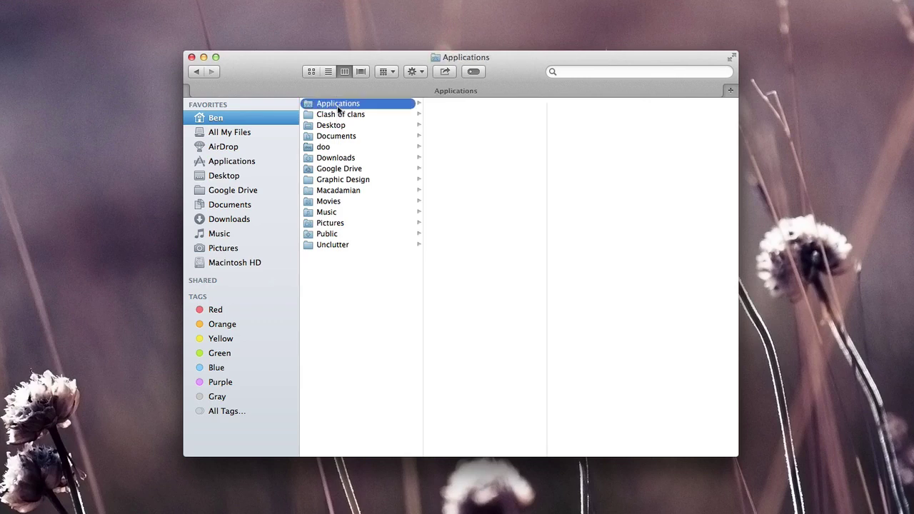
{"action": "left_click", "coordinate": [418, 73]}
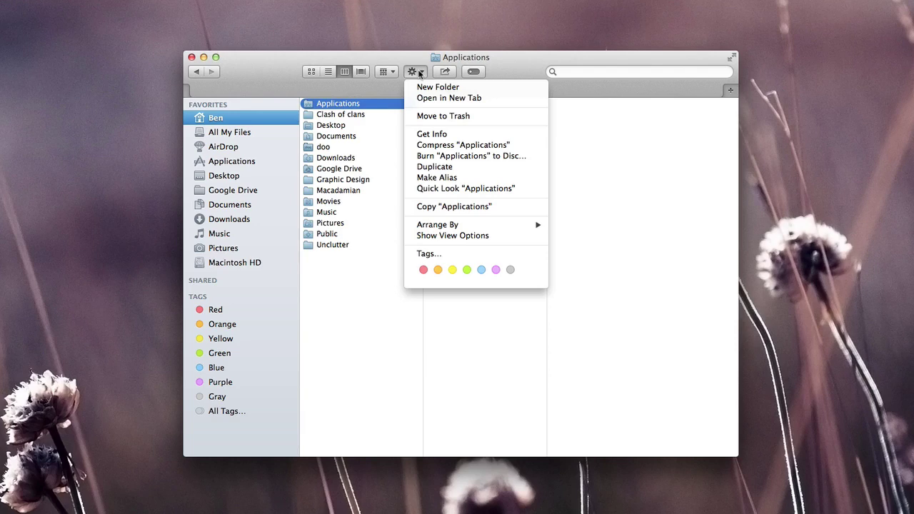
{"action": "left_click", "coordinate": [427, 272]}
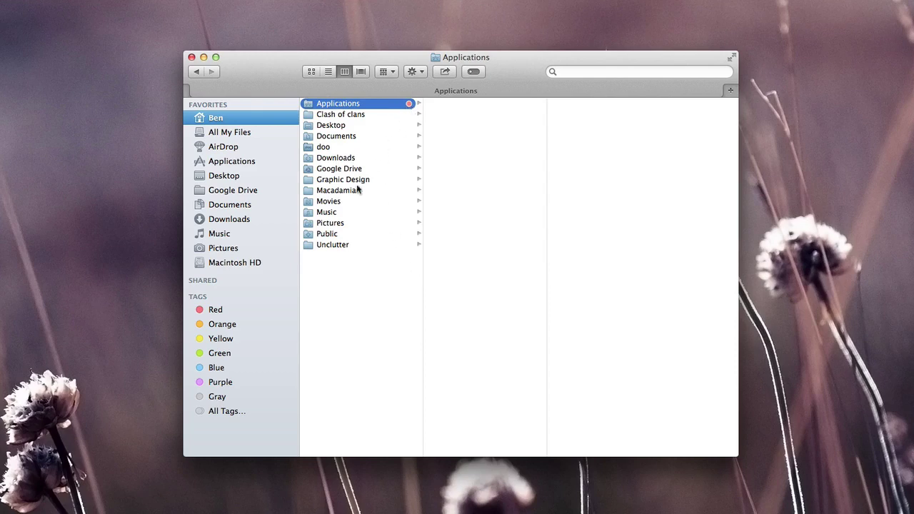
Step: List the items tagged Red and remove the Red tag from the Applications folder
{"action": "left_click", "coordinate": [215, 314]}
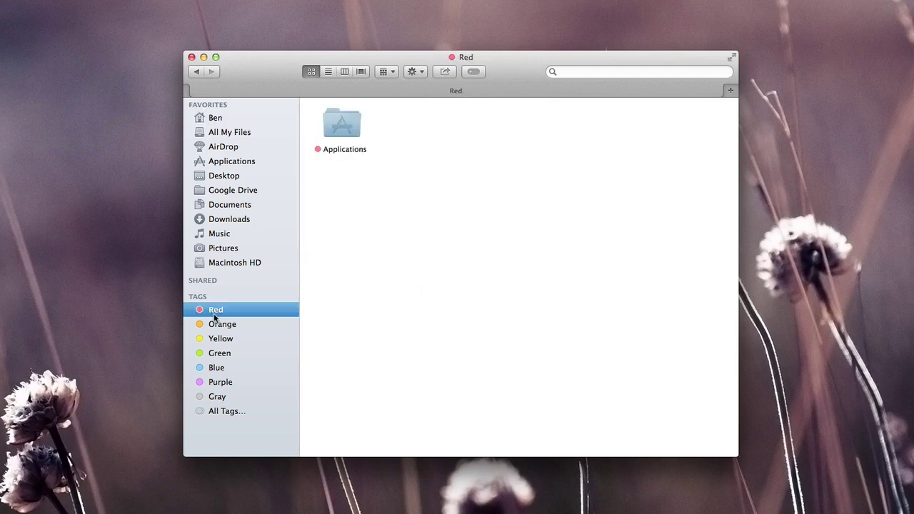
{"action": "right_click", "coordinate": [341, 120]}
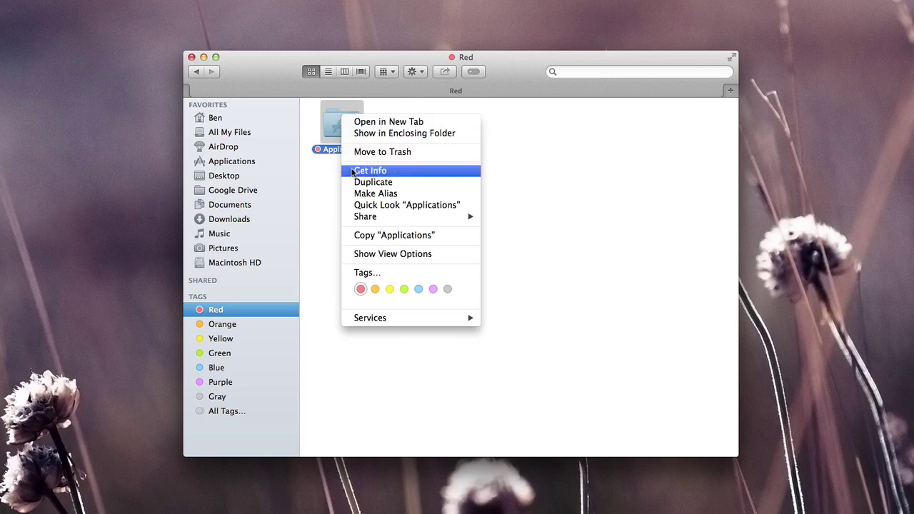
{"action": "left_click", "coordinate": [364, 294]}
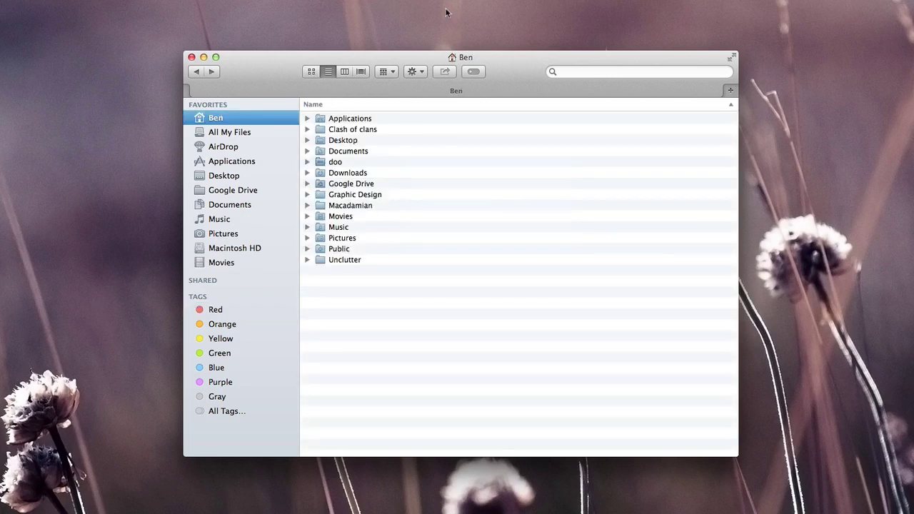
Step: Select the Applications folder in the home folder's list and assign it the Red tag through Edit Tags
{"action": "left_click", "coordinate": [412, 120]}
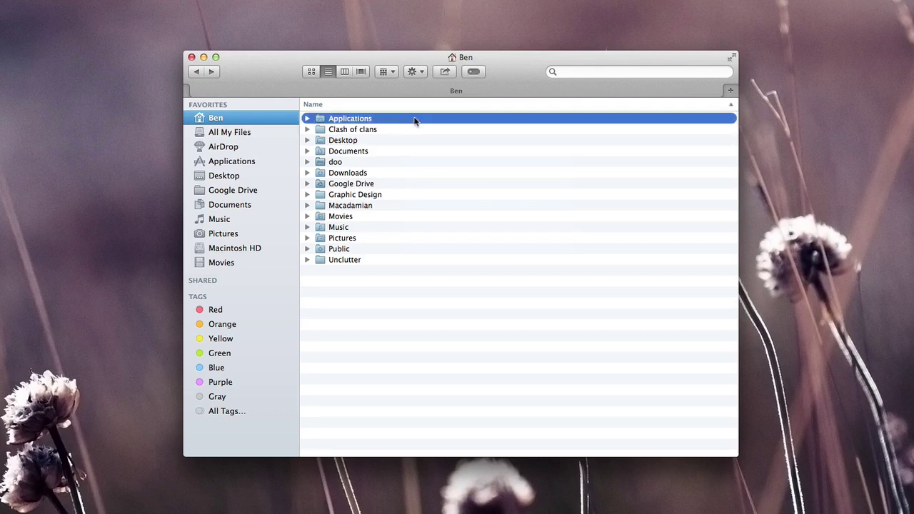
{"action": "left_click", "coordinate": [476, 72]}
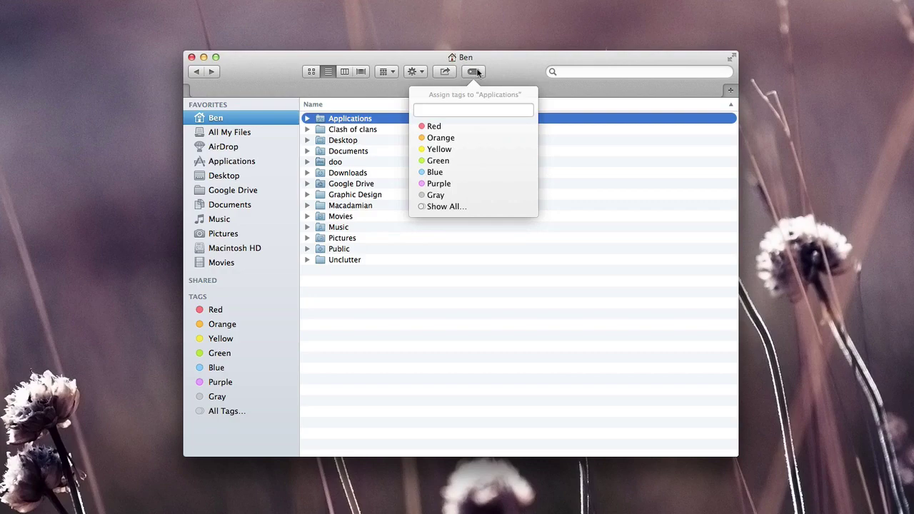
{"action": "left_click", "coordinate": [442, 128]}
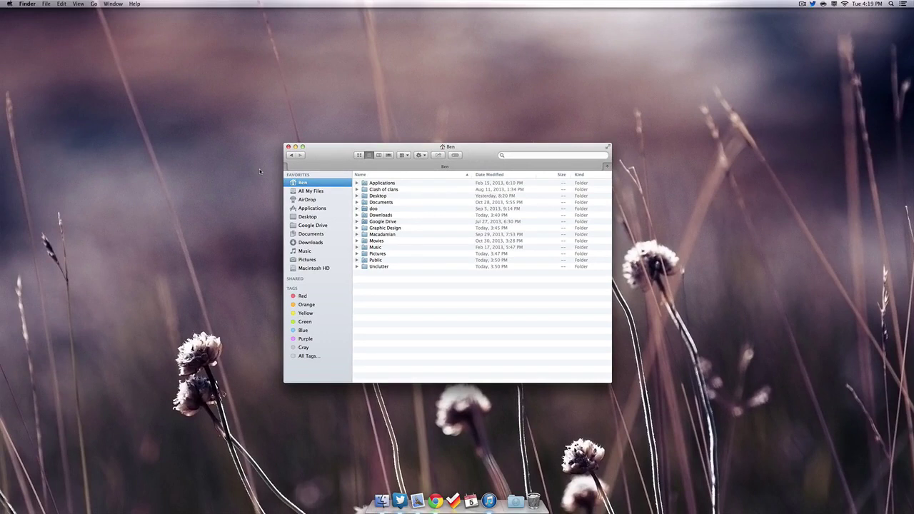
Step: Open the home folder's view options, try the large icon size and restore the small one
{"action": "left_click", "coordinate": [420, 155]}
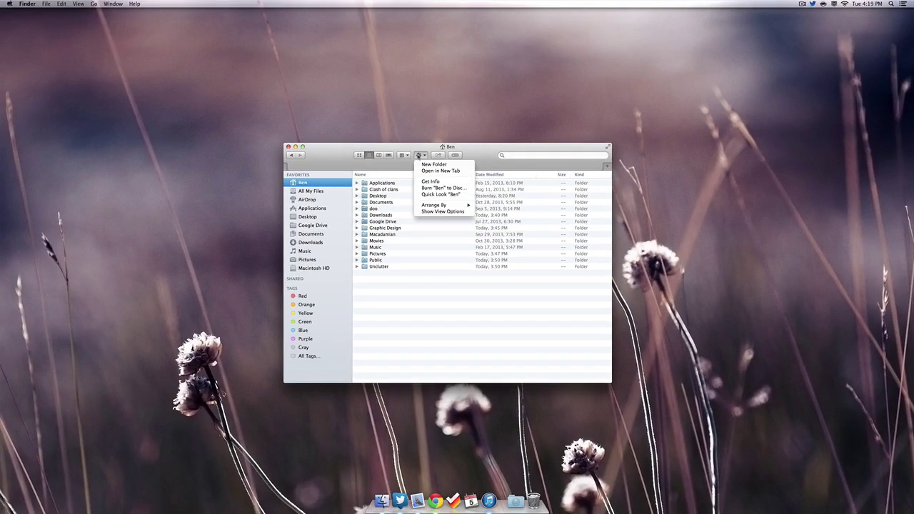
{"action": "left_click", "coordinate": [441, 212]}
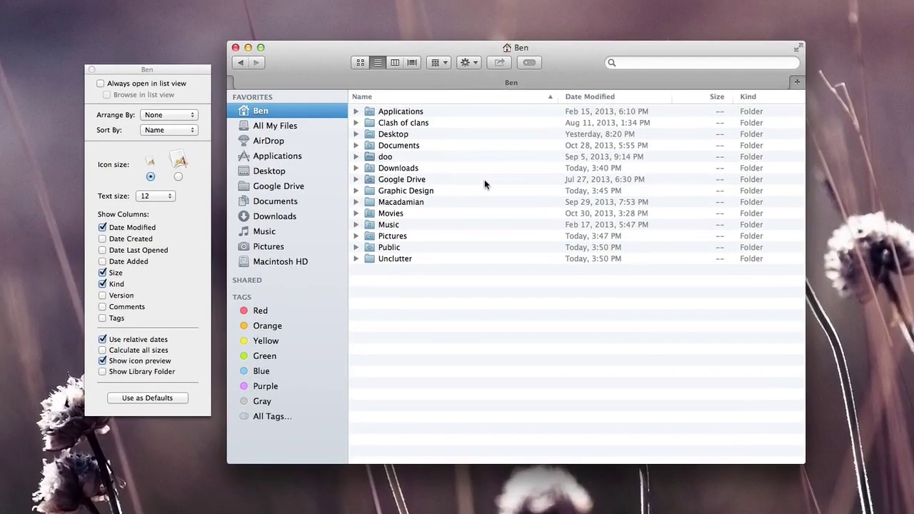
{"action": "left_click", "coordinate": [178, 177]}
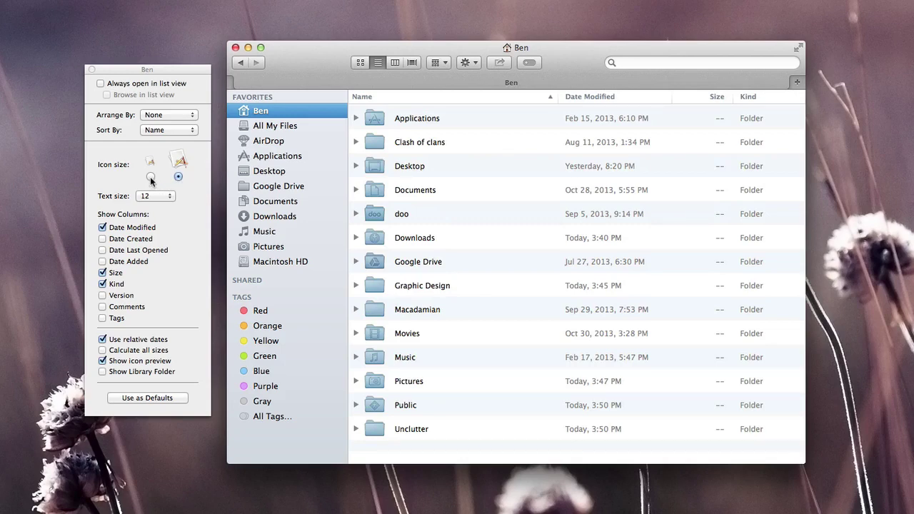
{"action": "left_click", "coordinate": [151, 178]}
Step: Try text size 14 for the home folder's list, then set it back to 12
{"action": "left_click", "coordinate": [150, 197]}
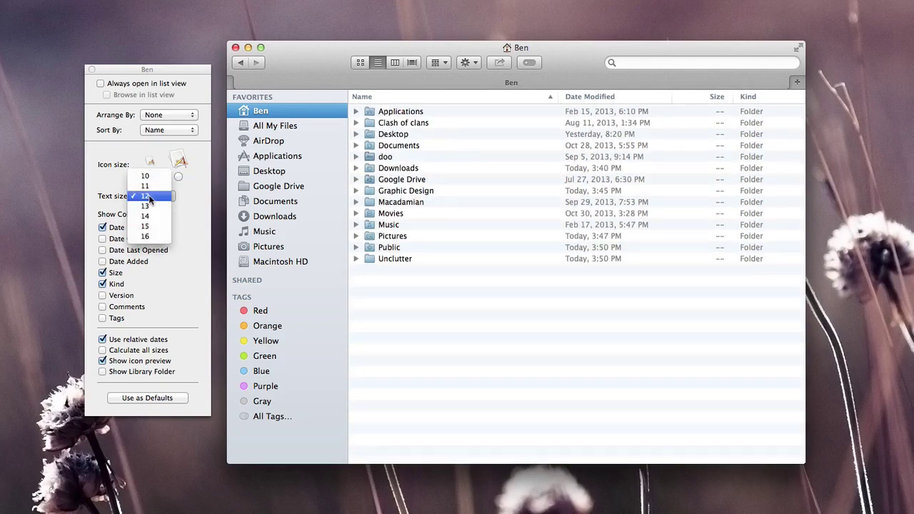
{"action": "left_click", "coordinate": [147, 216]}
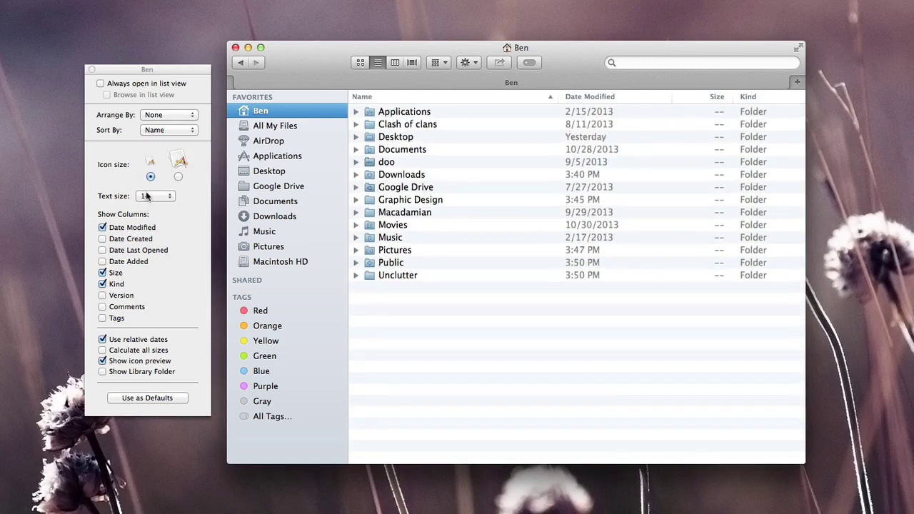
{"action": "left_click", "coordinate": [150, 196]}
{"action": "left_click", "coordinate": [146, 176]}
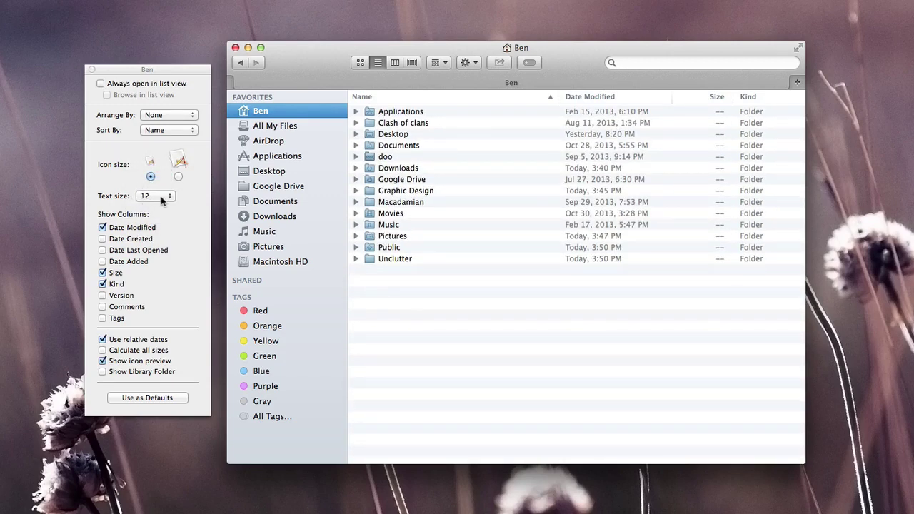
Step: Hide the Date Modified, Size and Kind columns in the home folder's list view
{"action": "left_click", "coordinate": [102, 227]}
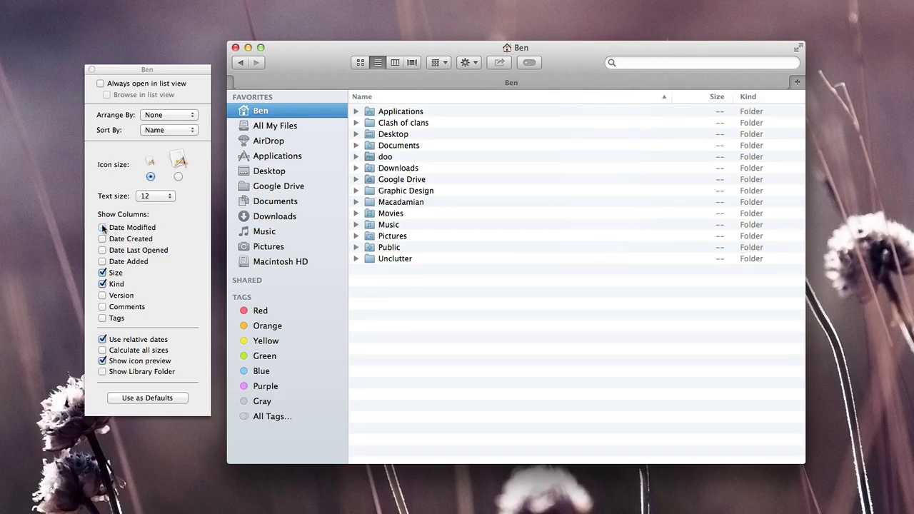
{"action": "left_click", "coordinate": [102, 273]}
{"action": "left_click", "coordinate": [102, 285]}
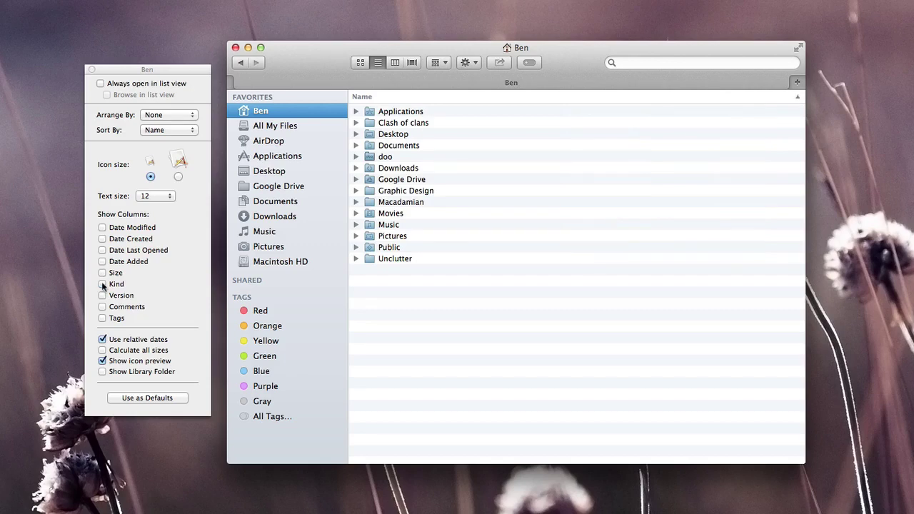
Step: Turn the Tags column on and off, show the Size column and enable Calculate all sizes
{"action": "left_click", "coordinate": [102, 319]}
{"action": "left_click", "coordinate": [102, 319]}
{"action": "left_click", "coordinate": [102, 273]}
{"action": "left_click", "coordinate": [103, 350]}
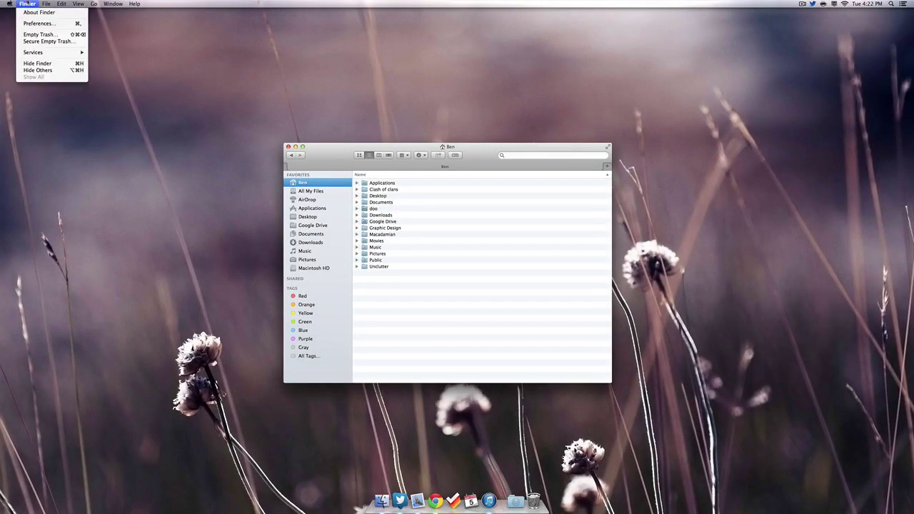
Step: Open the Finder preferences and examine the General settings, including the choices for what new windows show
{"action": "left_click", "coordinate": [43, 24]}
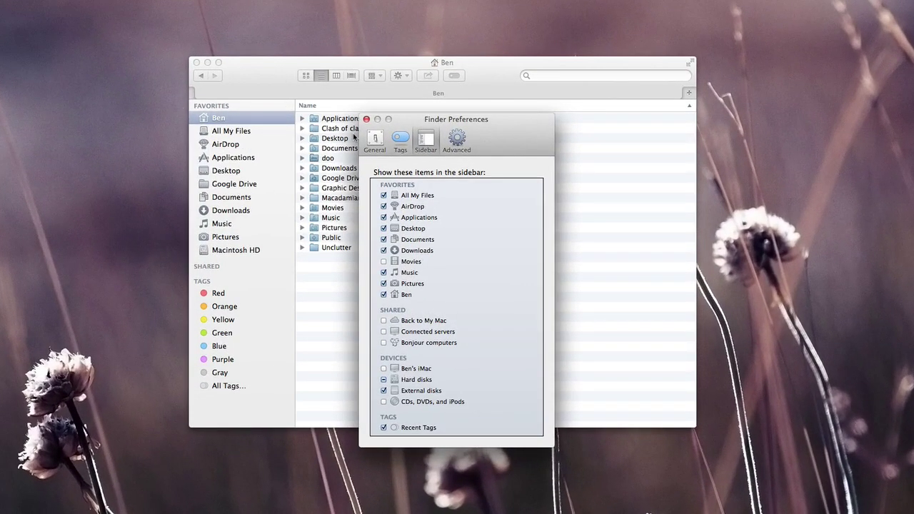
{"action": "left_click", "coordinate": [369, 140]}
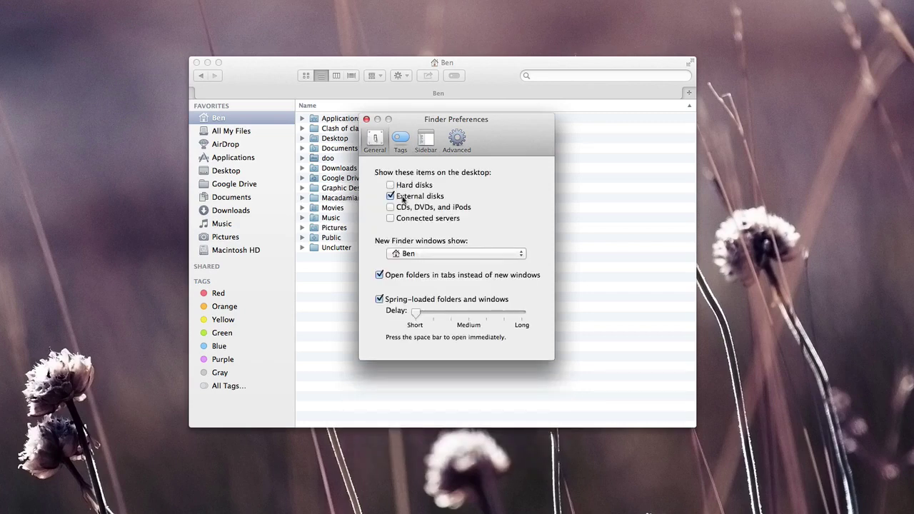
{"action": "left_click", "coordinate": [421, 254]}
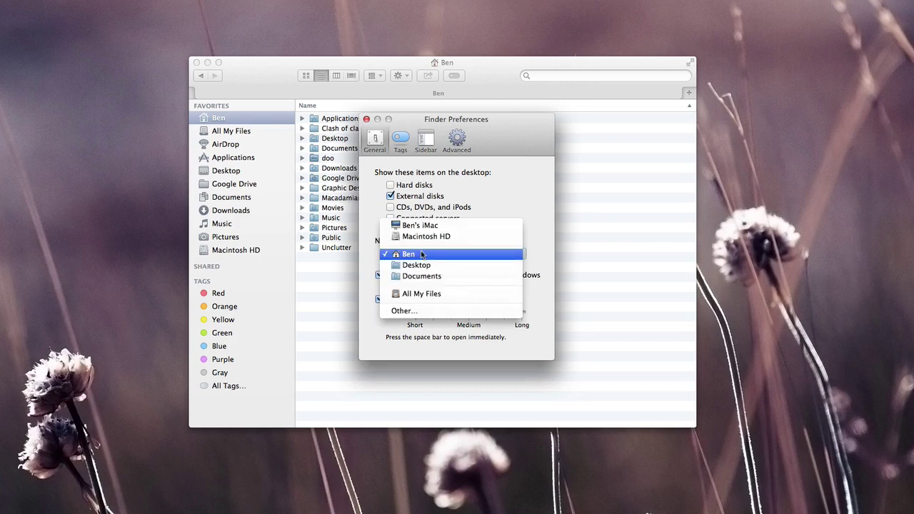
{"action": "left_click", "coordinate": [534, 245]}
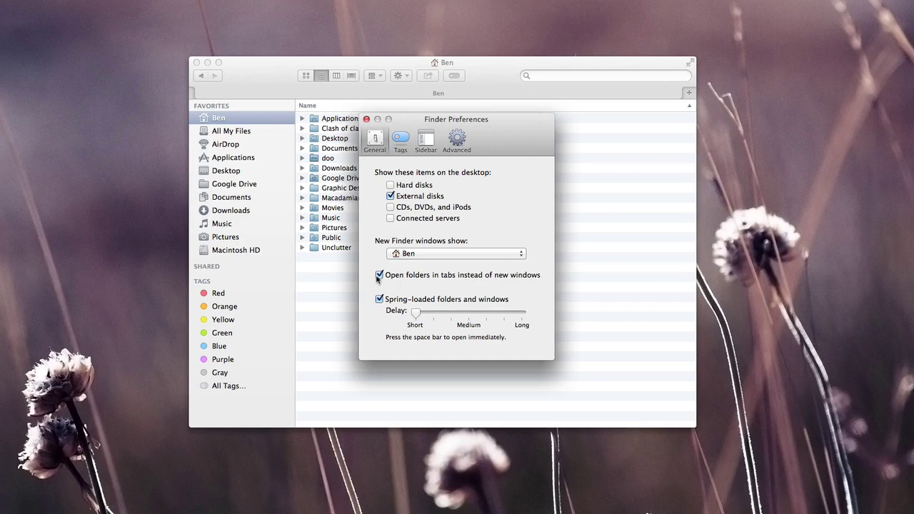
Step: Try to rename the Red tag as Important in the tag preferences
{"action": "left_click", "coordinate": [403, 143]}
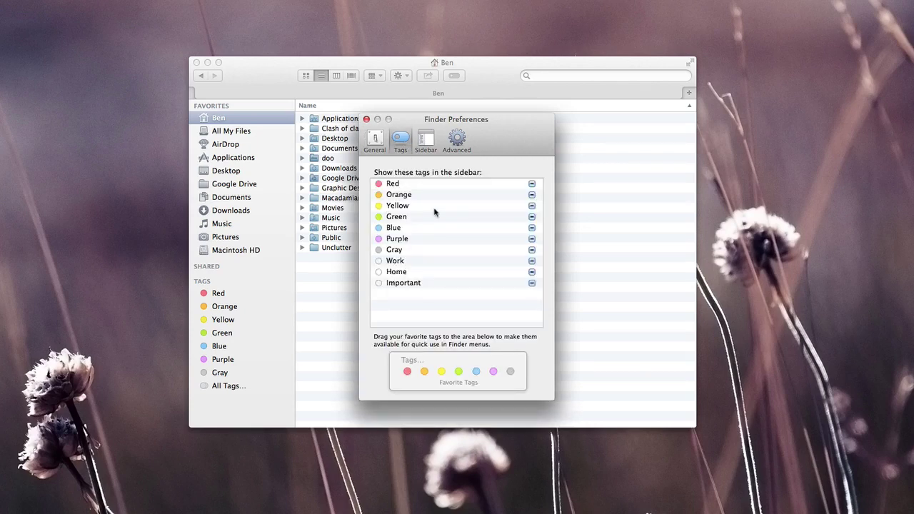
{"action": "double_click", "coordinate": [394, 185]}
{"action": "type", "text": "Important"}
{"action": "key", "text": "Return"}
Step: Remove Downloads from the sidebar items and show Movies in the sidebar through the Finder preferences
{"action": "left_click", "coordinate": [420, 143]}
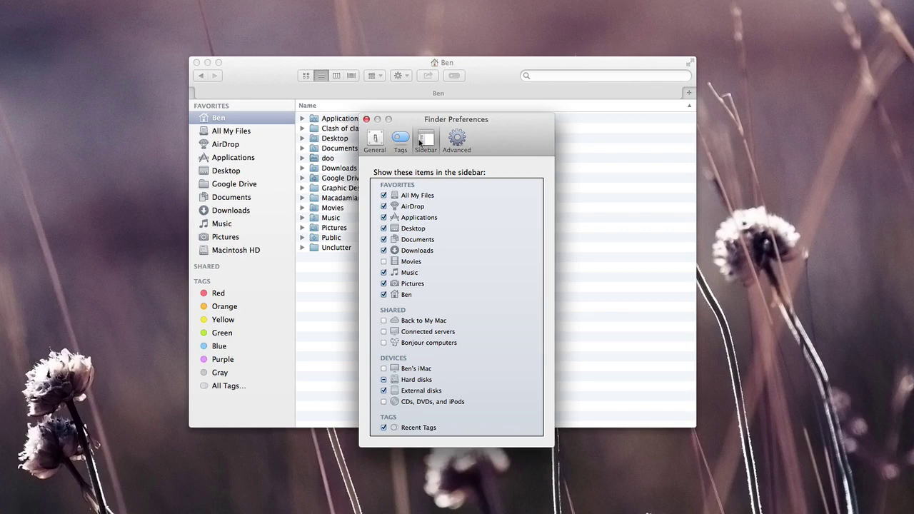
{"action": "left_click", "coordinate": [384, 251]}
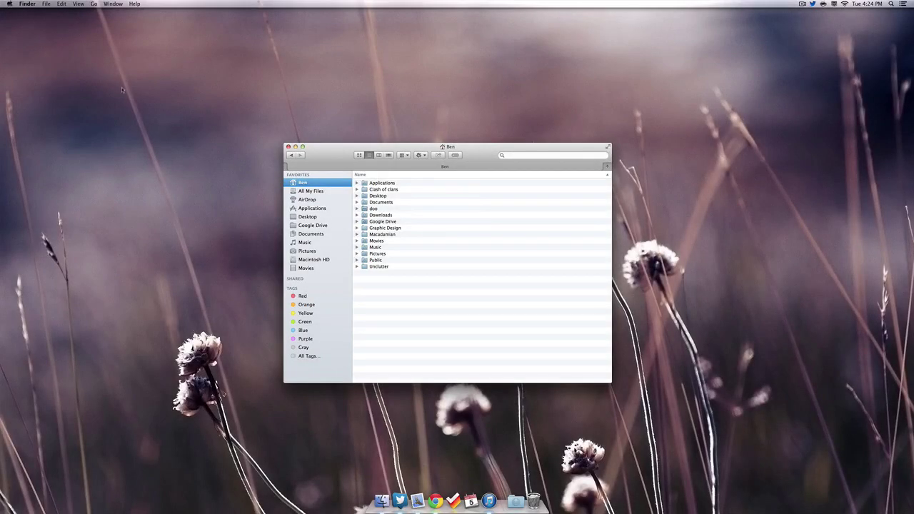
Step: Open toolbar customization and try to add the Path item to the toolbar
{"action": "left_click", "coordinate": [78, 4]}
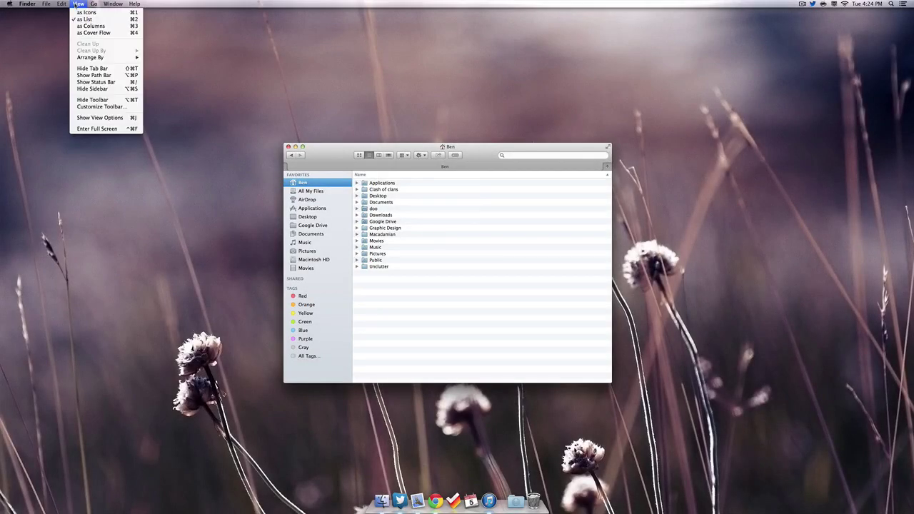
{"action": "left_click", "coordinate": [98, 107]}
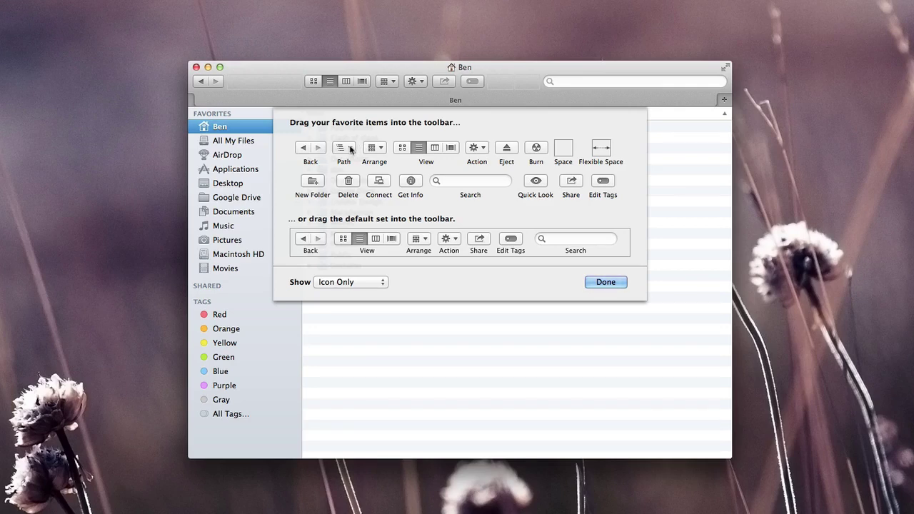
{"action": "left_click_drag", "start_coordinate": [350, 149], "coordinate": [322, 155]}
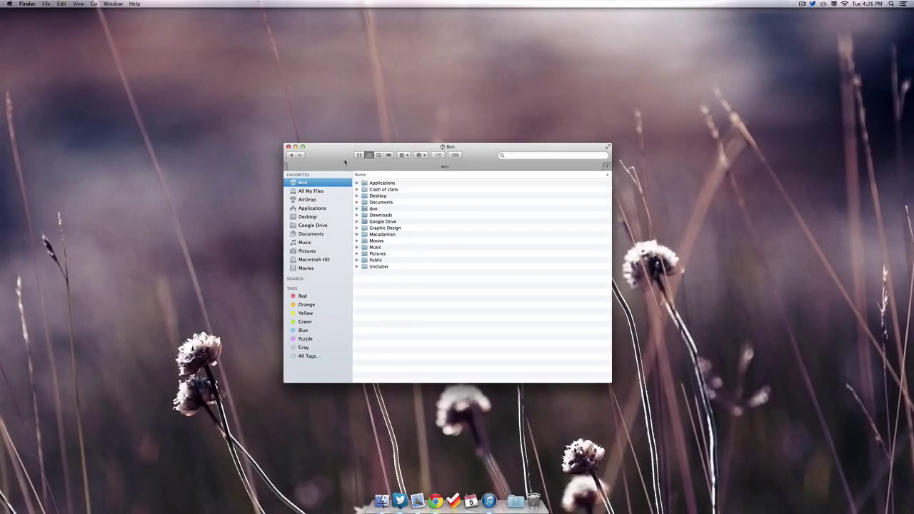
Step: Display the sharing options for the Applications folder in the home folder
{"action": "left_click", "coordinate": [380, 184]}
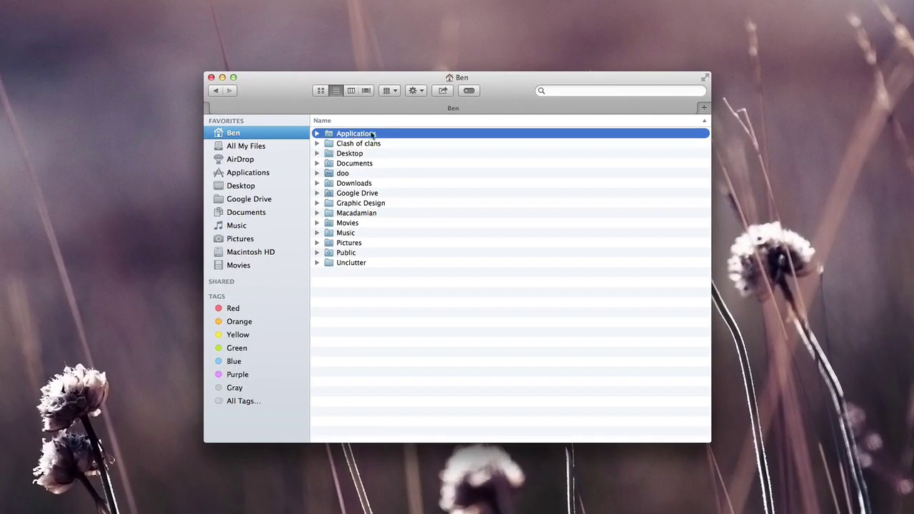
{"action": "left_click", "coordinate": [443, 90]}
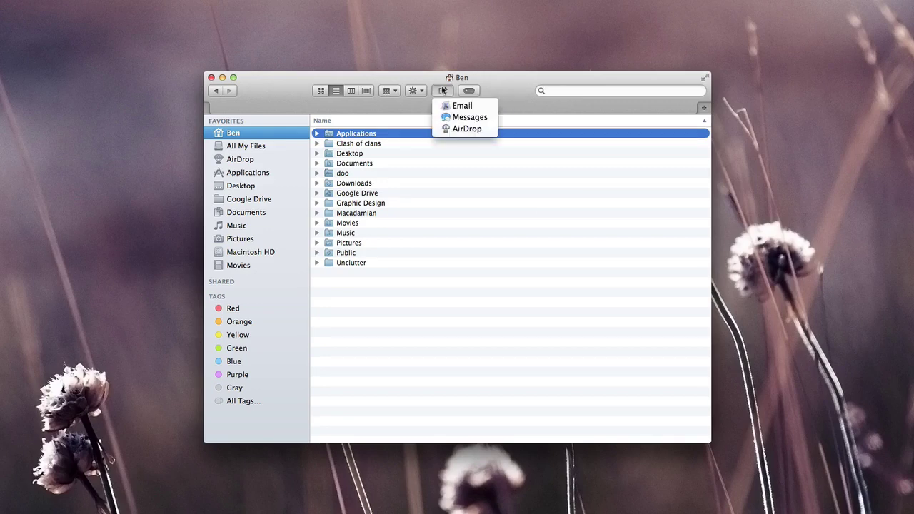